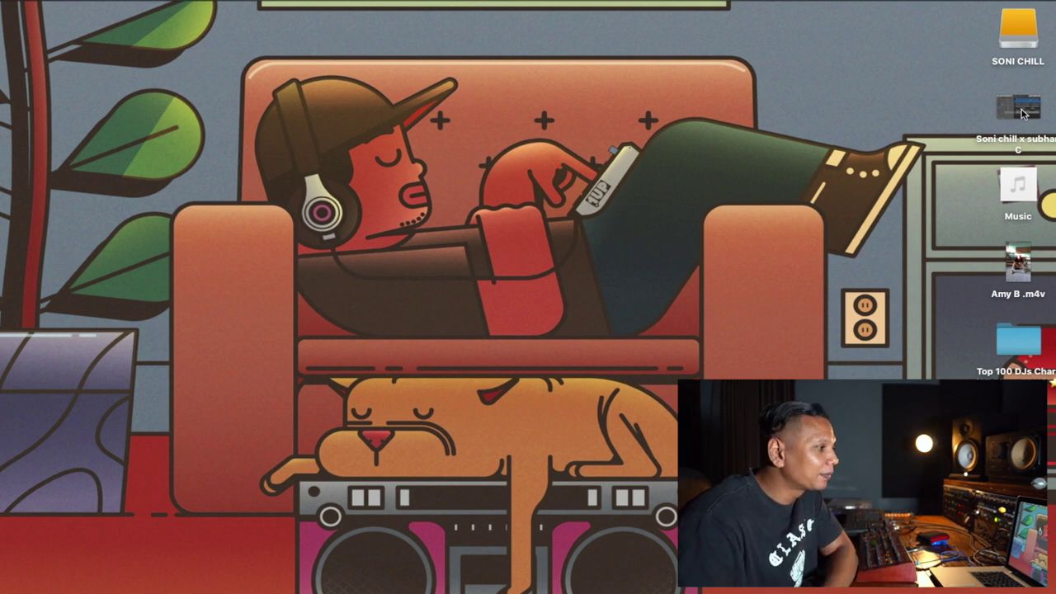
- Open the Logic Pro song project from the desktop and play its drums and sample from bar 1
{"action": "left_click", "coordinate": [1022, 114]}
{"action": "double_click", "coordinate": [1022, 114]}
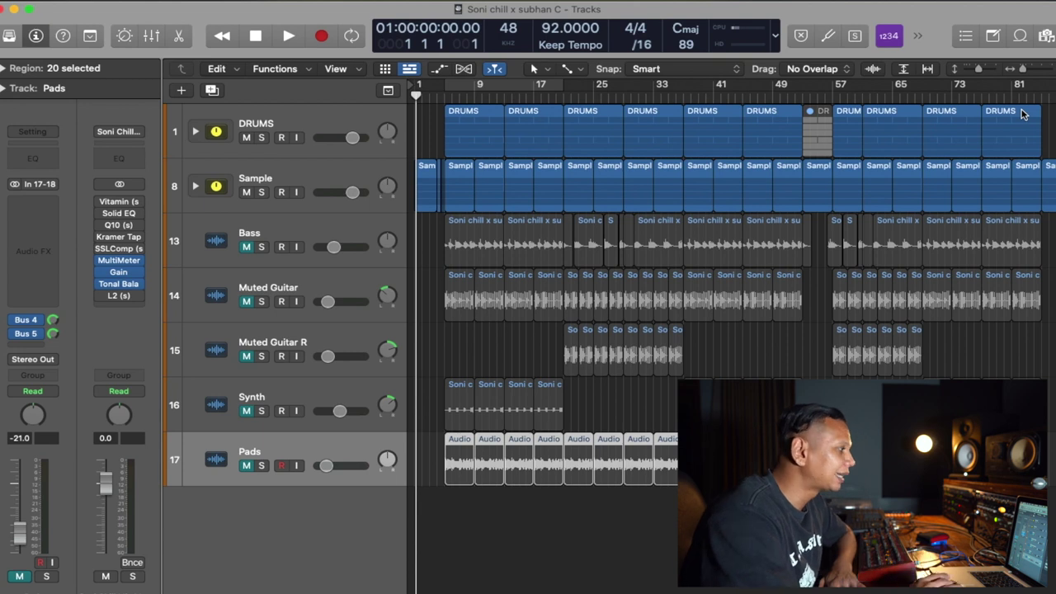
{"action": "key", "text": "space"}
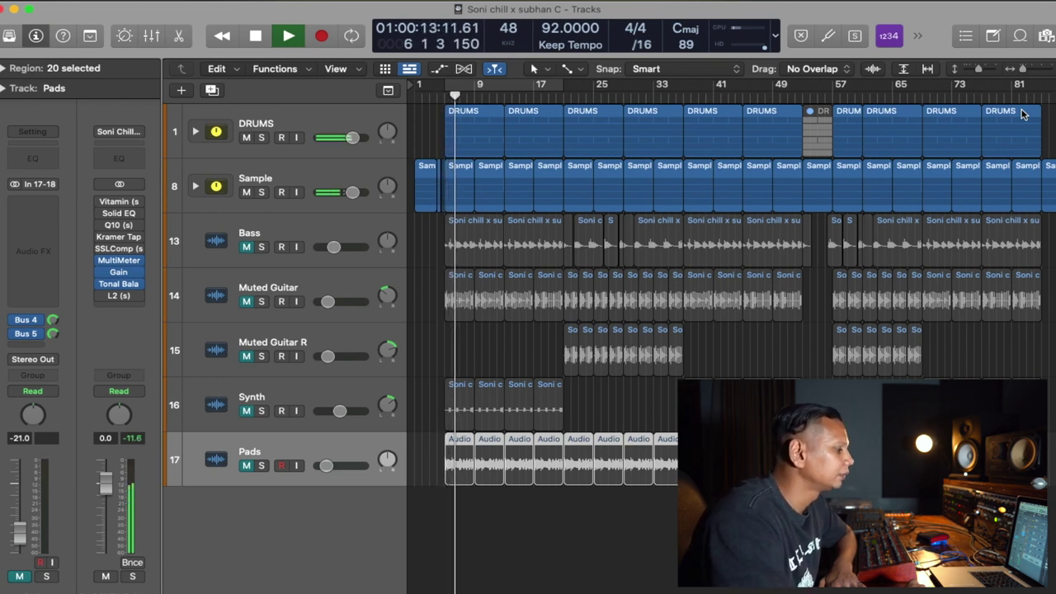
{"action": "key", "text": "space"}
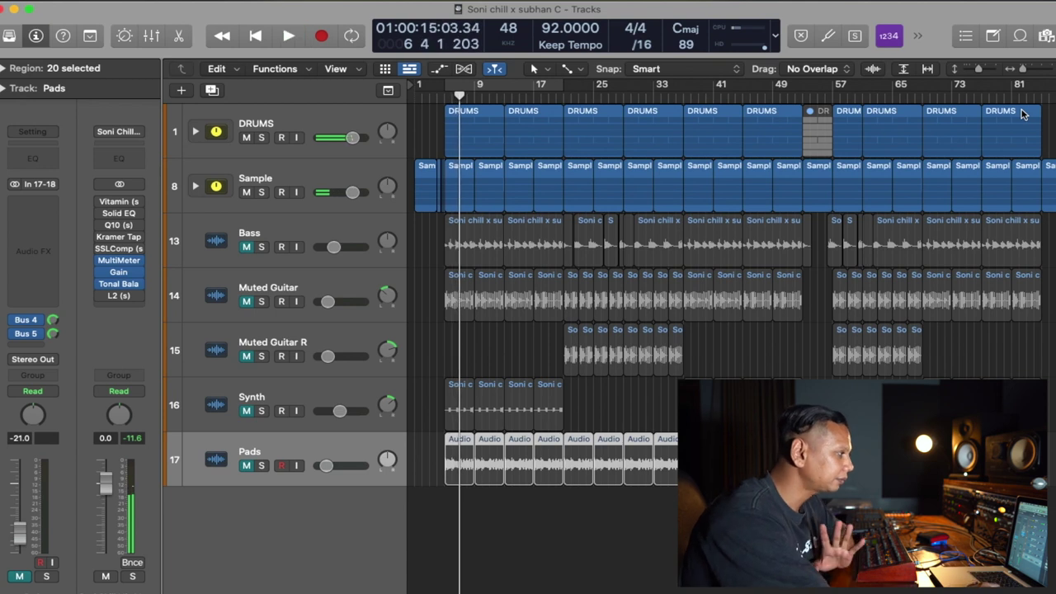
- Unmute the Bass track and play it with the drums and sample from bar 3
{"action": "key", "text": "comma"}
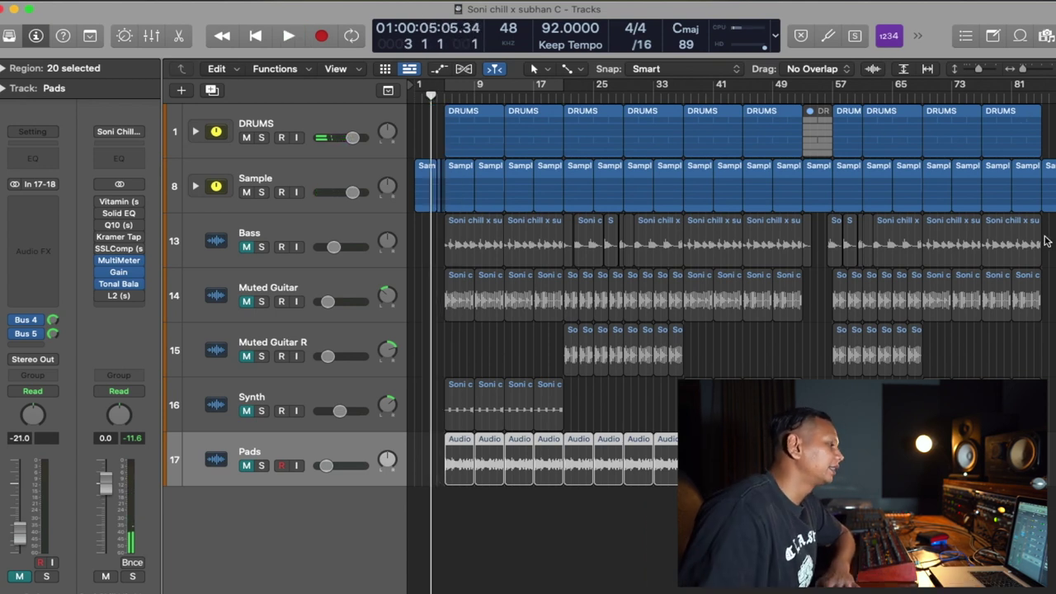
{"action": "left_click", "coordinate": [241, 247]}
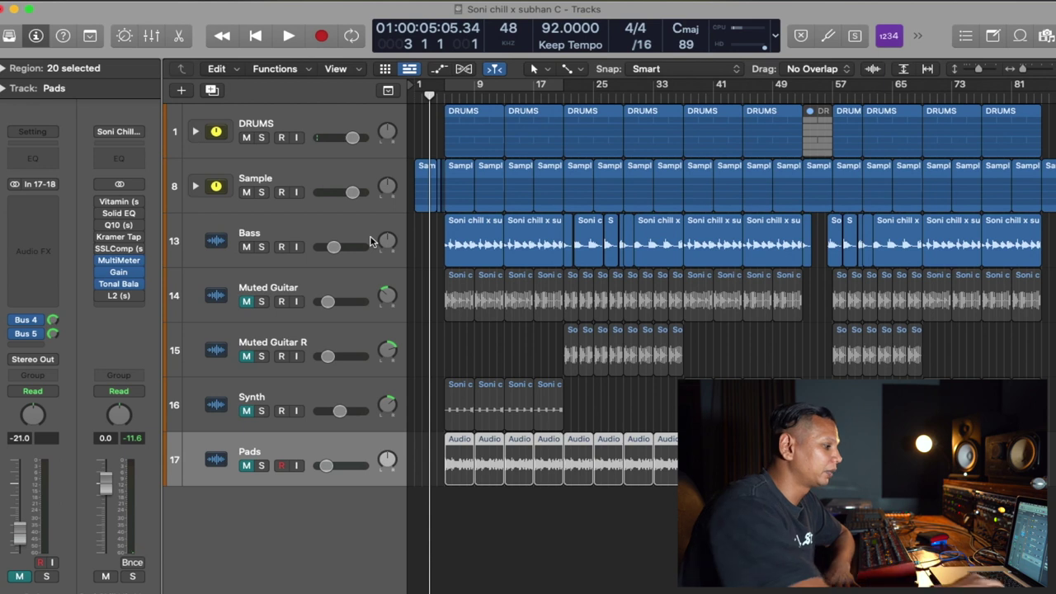
{"action": "key", "text": "space"}
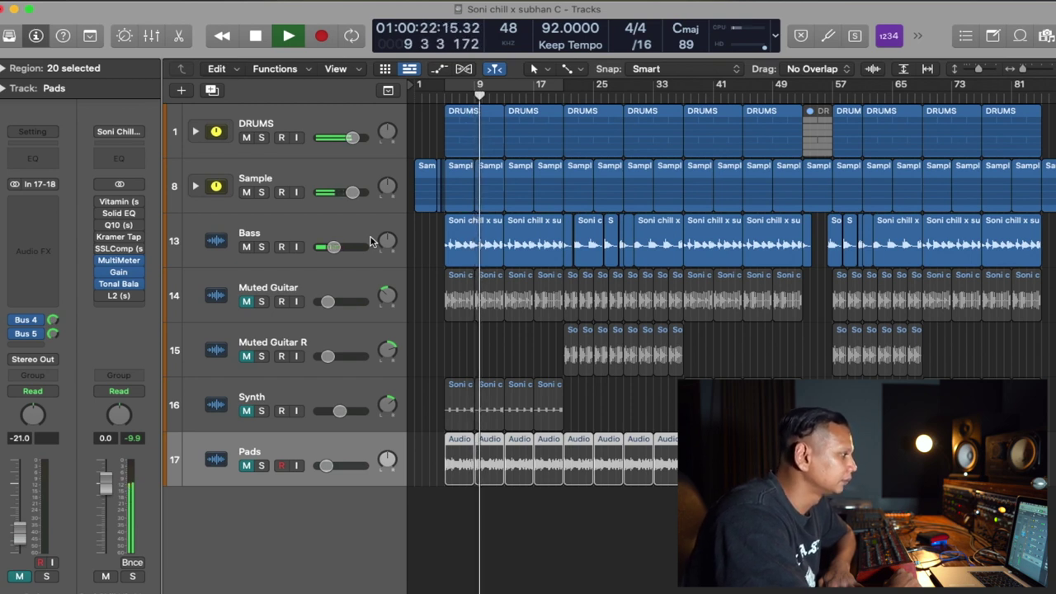
{"action": "key", "text": "space"}
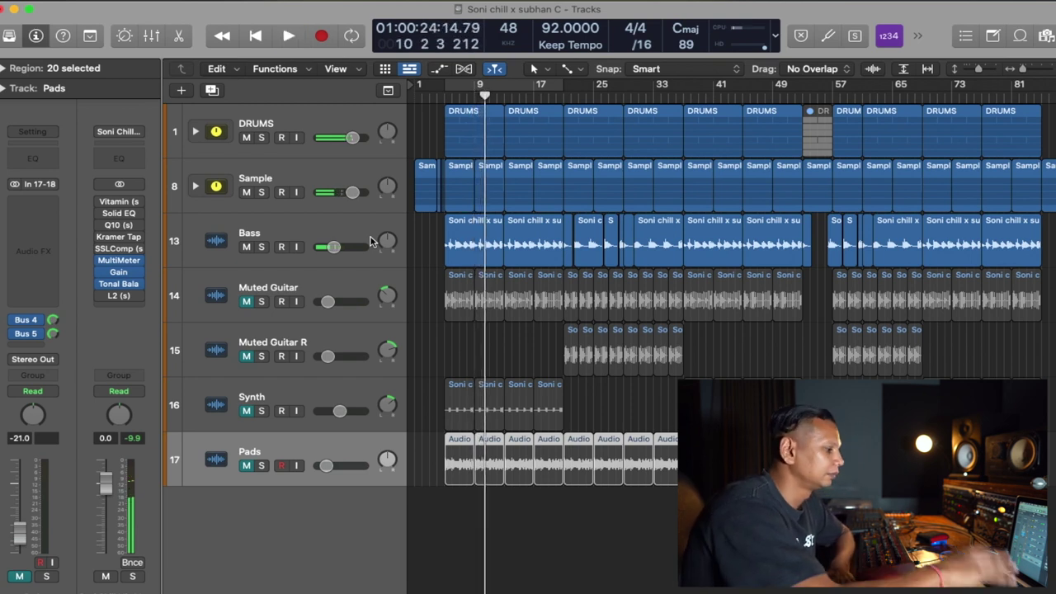
- Unmute the Muted Guitar track and start playback near bar 5 with the drums, sample and bass
{"action": "key", "text": "comma"}
{"action": "key", "text": "comma"}
{"action": "key", "text": "comma"}
{"action": "key", "text": "comma"}
{"action": "key", "text": "comma"}
{"action": "key", "text": "comma"}
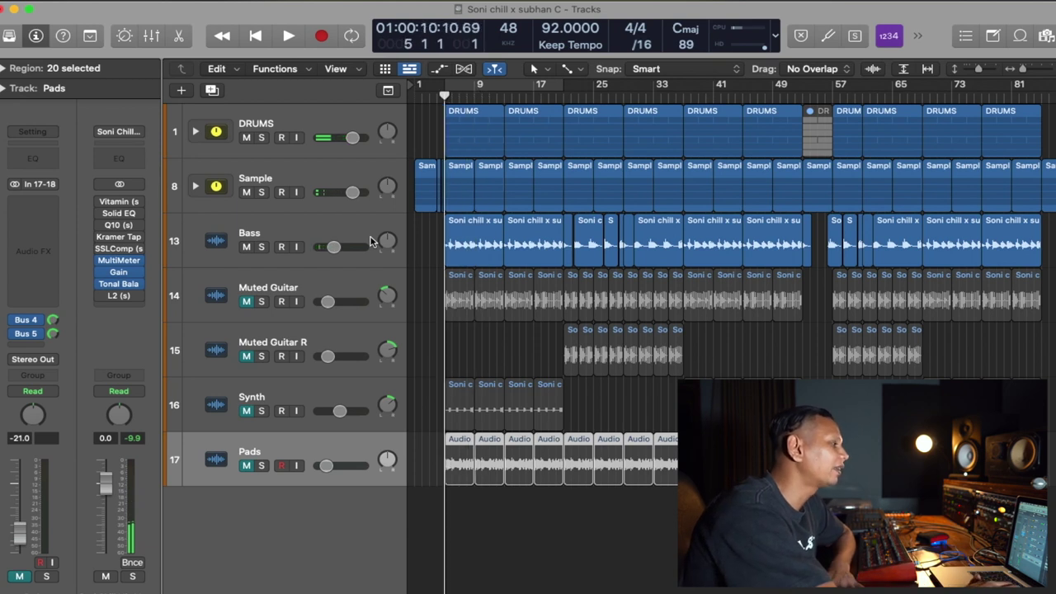
{"action": "left_click", "coordinate": [247, 302]}
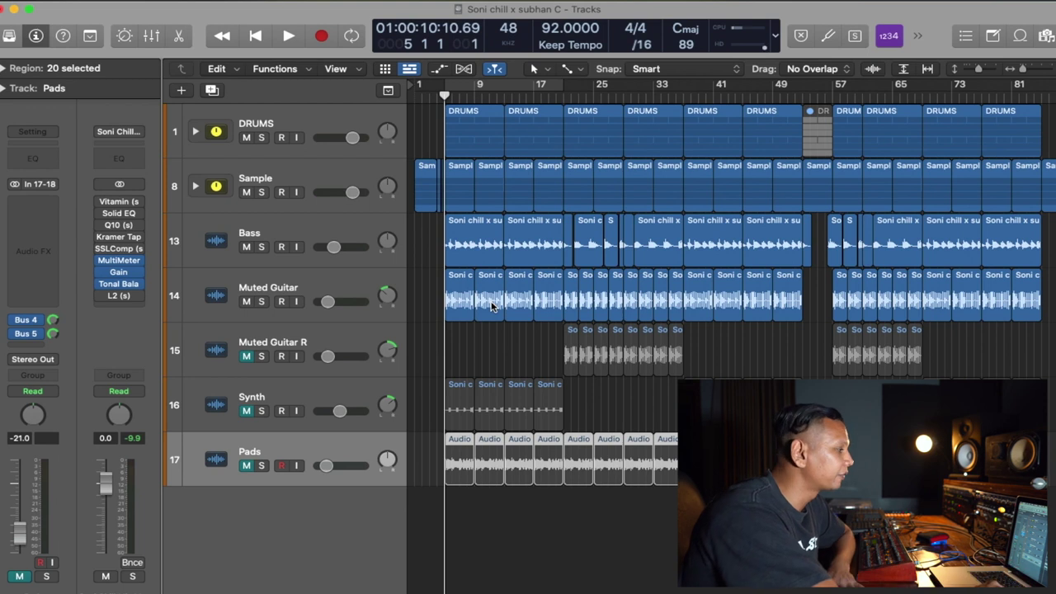
{"action": "key", "text": "comma"}
{"action": "key", "text": "space"}
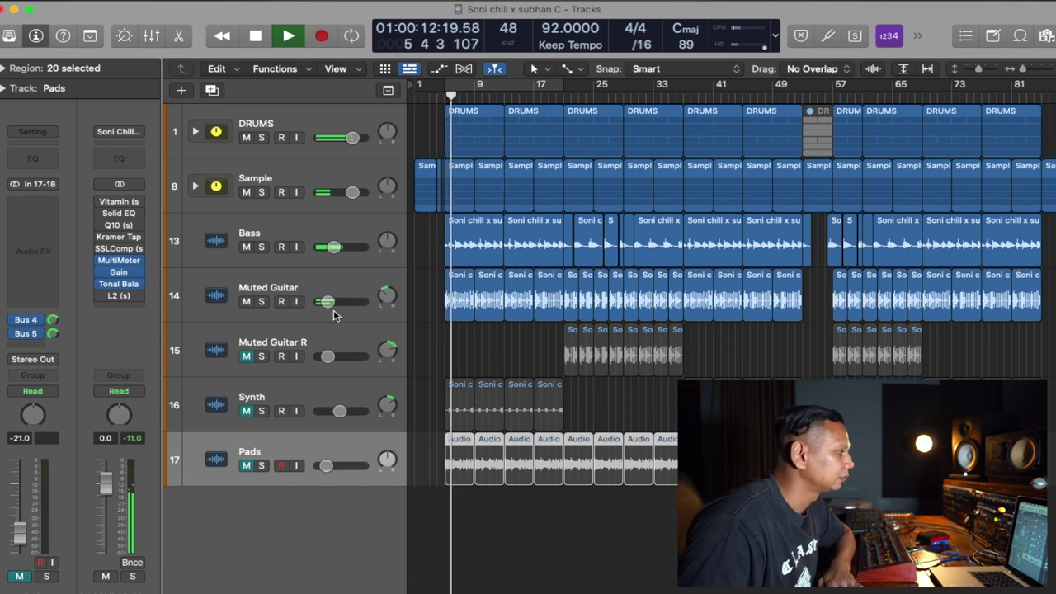
- Solo the Muted Guitar track during playback, return to the full mix, and stop
{"action": "left_click", "coordinate": [262, 302]}
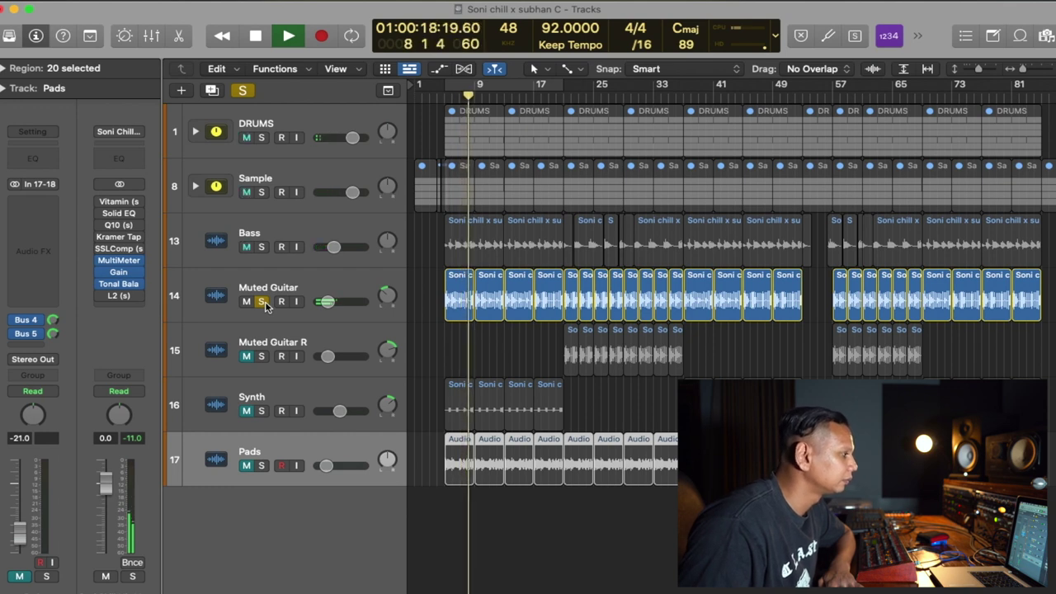
{"action": "left_click", "coordinate": [263, 303]}
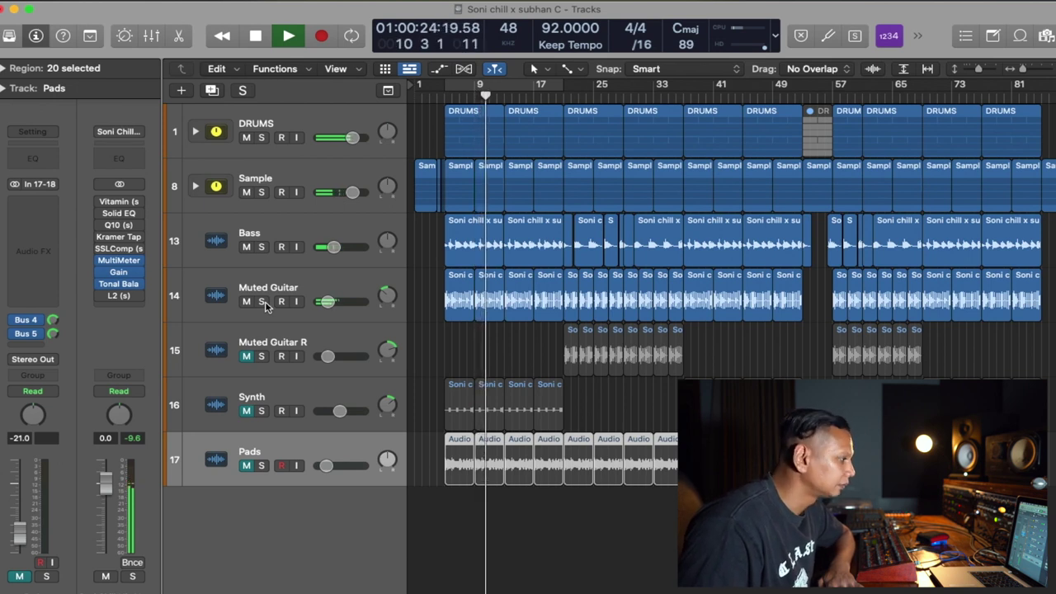
{"action": "key", "text": "space"}
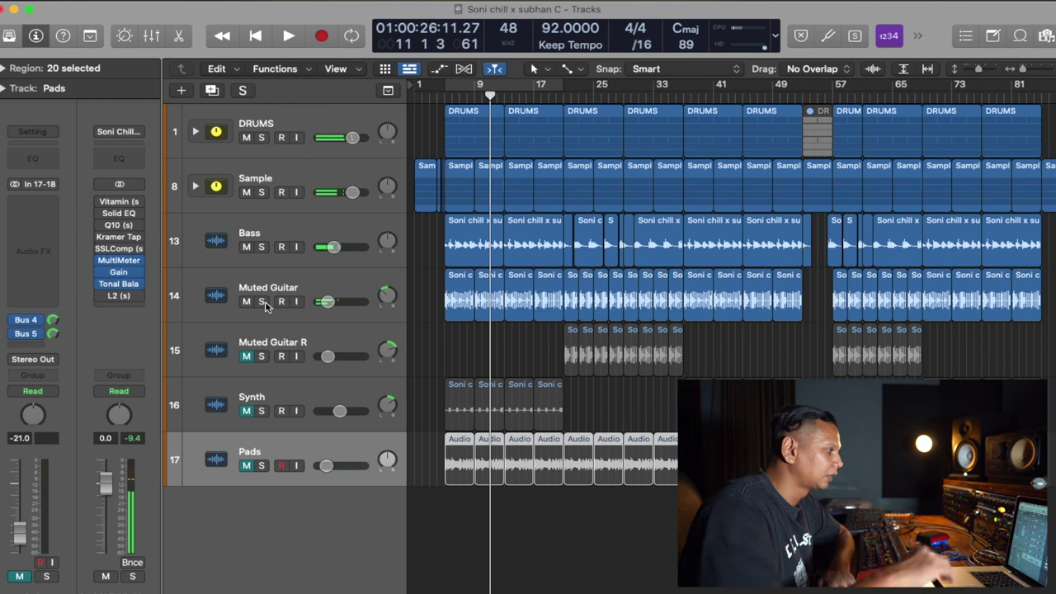
- Unmute and select the Synth track, and play the arrangement from just before bar 5
{"action": "left_click", "coordinate": [246, 411]}
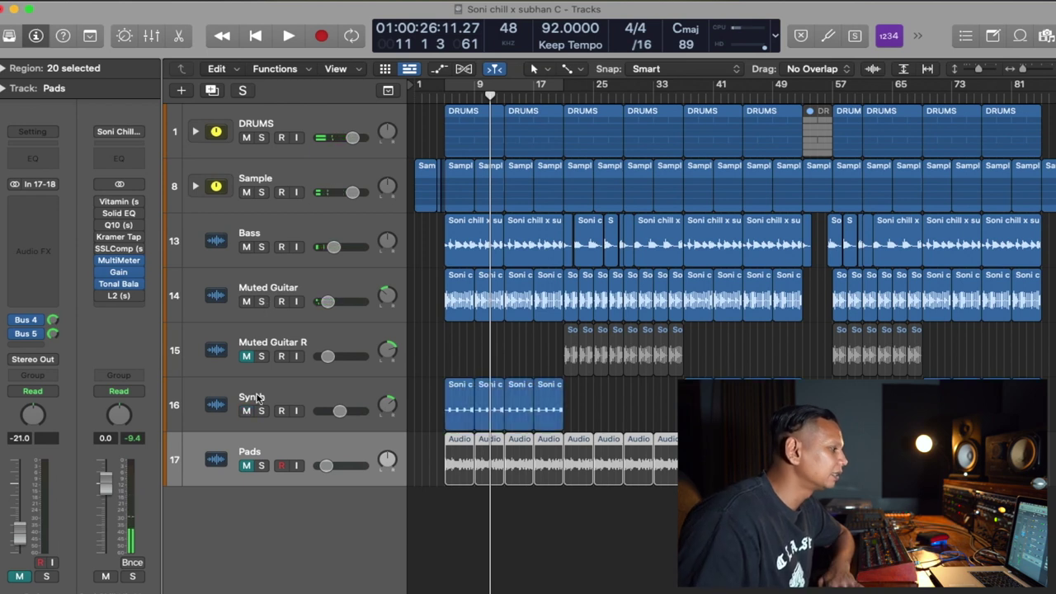
{"action": "left_click", "coordinate": [257, 398]}
{"action": "key", "text": "comma"}
{"action": "key", "text": "comma"}
{"action": "key", "text": "comma"}
{"action": "key", "text": "comma"}
{"action": "key", "text": "comma"}
{"action": "key", "text": "comma"}
{"action": "key", "text": "comma"}
{"action": "key", "text": "space"}
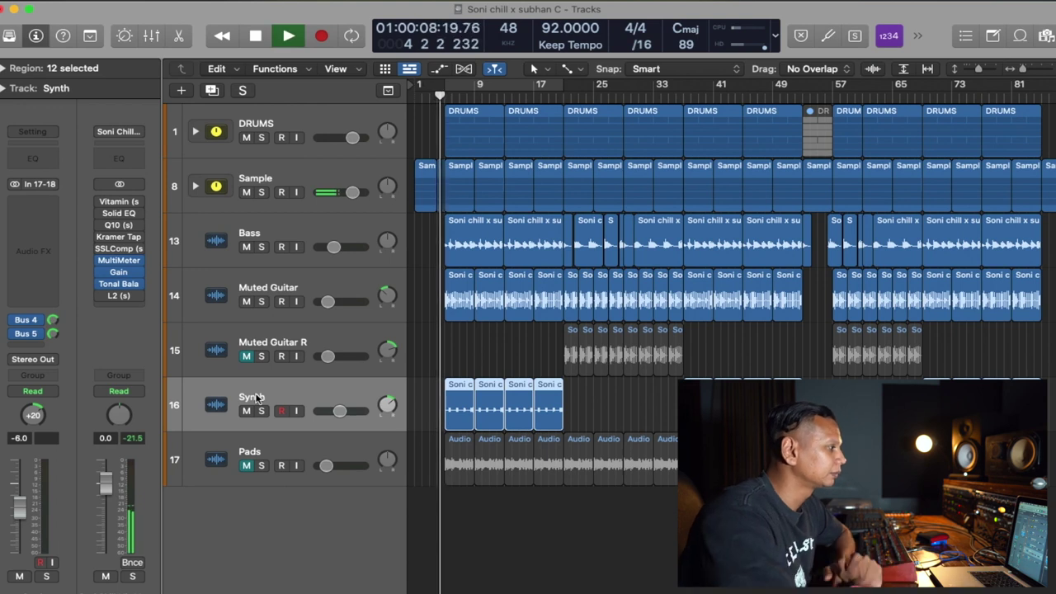
{"action": "key", "text": "space"}
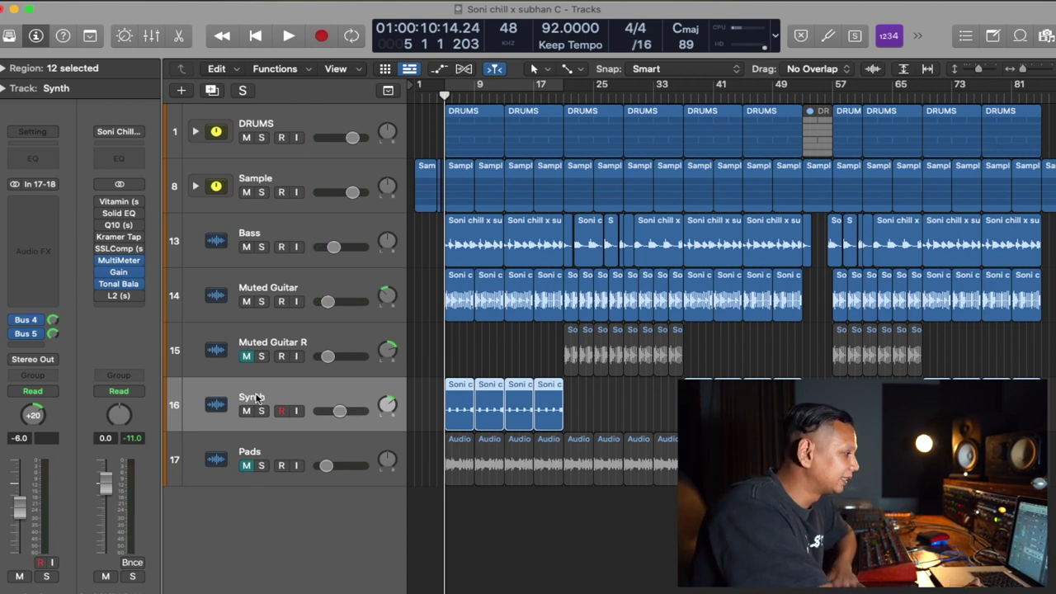
{"action": "key", "text": "space"}
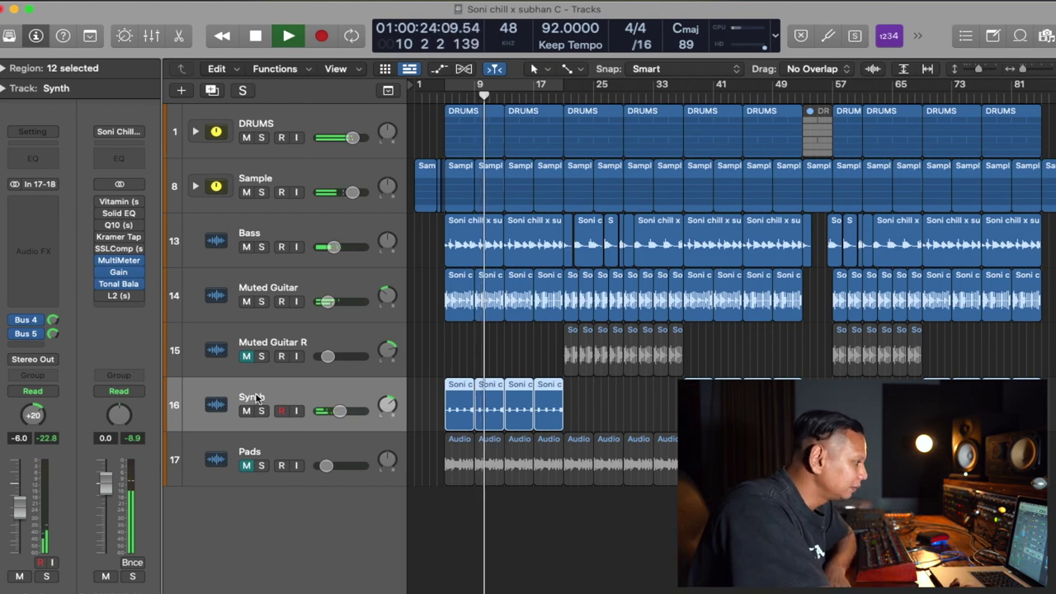
{"action": "key", "text": "space"}
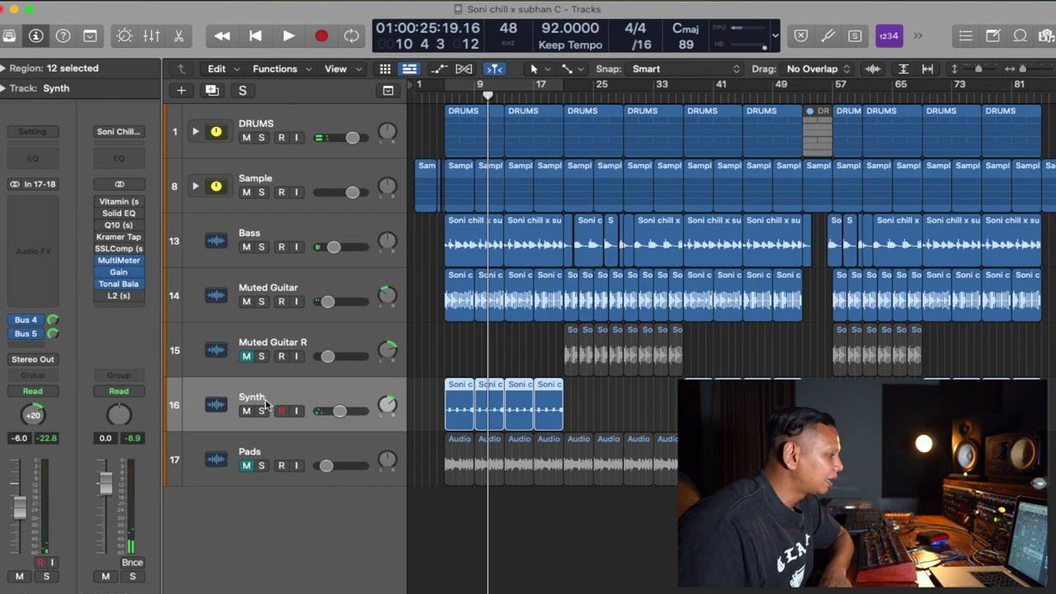
- Move the Pads track directly above the Bass track and unmute it
{"action": "left_click_drag", "start_coordinate": [266, 446], "coordinate": [247, 234]}
{"action": "left_click", "coordinate": [245, 249]}
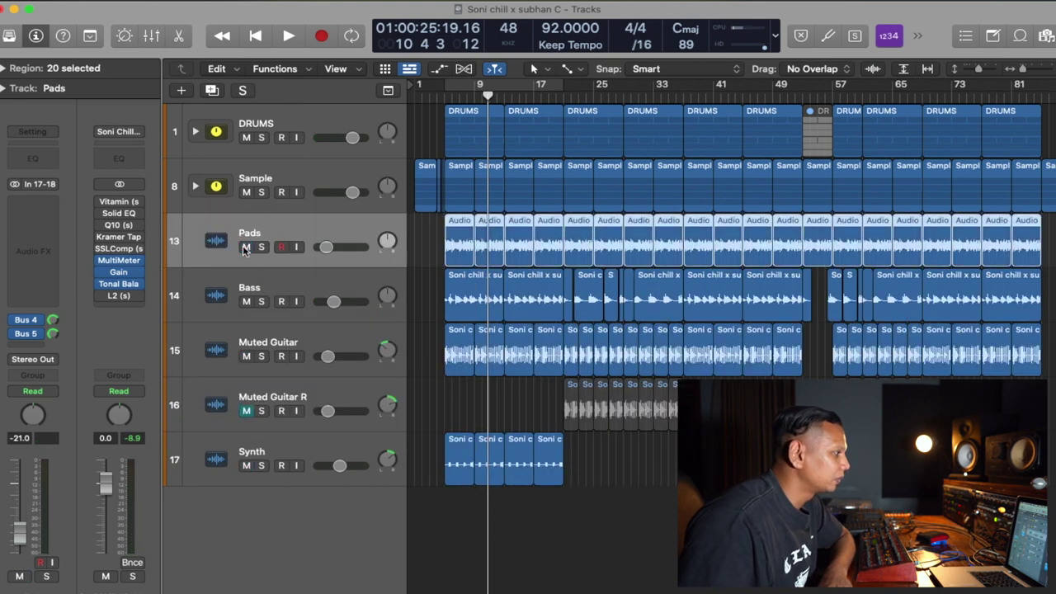
- Raise the Pads track's volume to 0.0 dB and play it soloed from bar 5
{"action": "left_click_drag", "start_coordinate": [334, 249], "coordinate": [336, 250]}
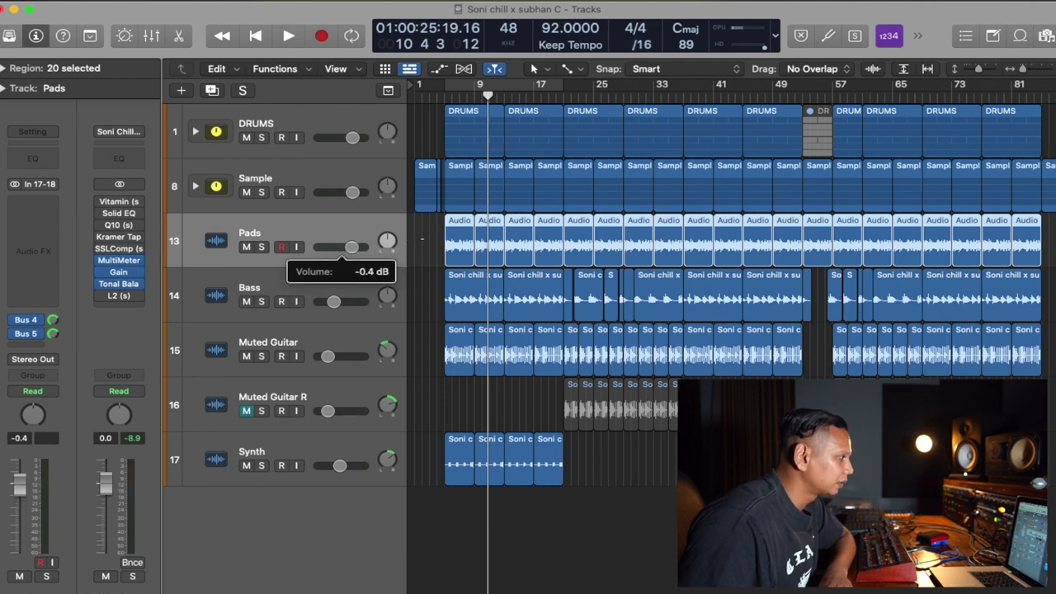
{"action": "left_click_drag", "start_coordinate": [353, 246], "coordinate": [352, 247]}
{"action": "key", "text": "comma"}
{"action": "key", "text": "comma"}
{"action": "key", "text": "comma"}
{"action": "key", "text": "comma"}
{"action": "key", "text": "comma"}
{"action": "key", "text": "comma"}
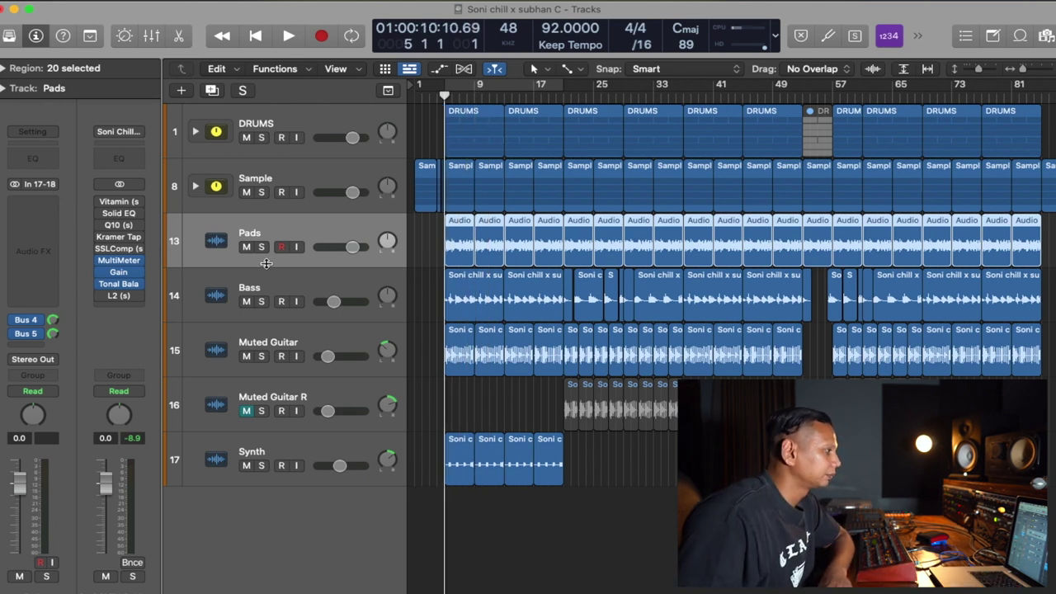
{"action": "left_click", "coordinate": [262, 248]}
{"action": "key", "text": "space"}
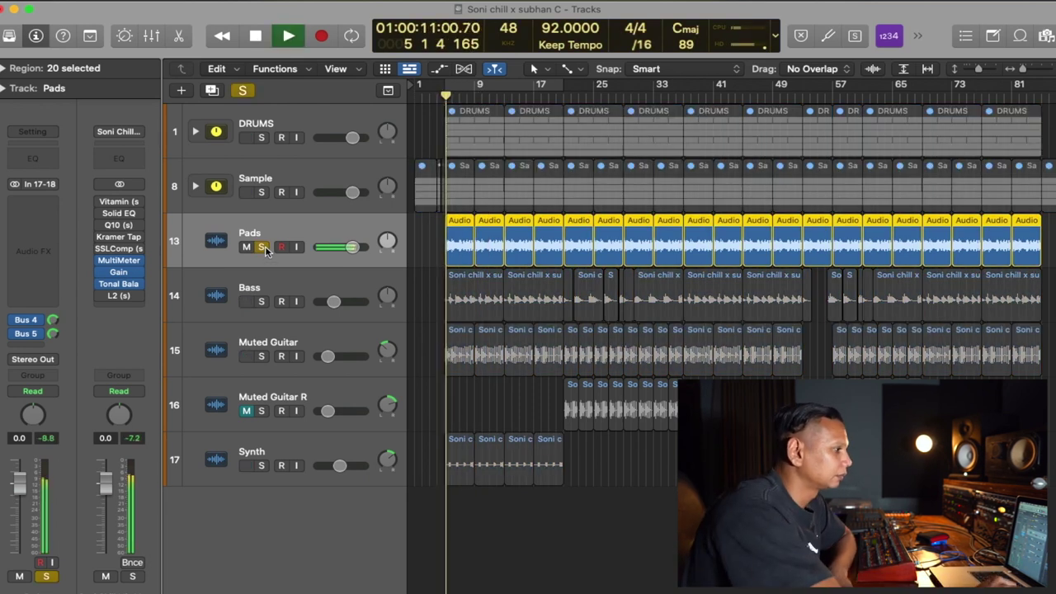
- Set the Pads track's volume to -21.0 dB and audition it soloed with Sample before clearing all solos
{"action": "left_click_drag", "start_coordinate": [352, 246], "coordinate": [300, 266]}
{"action": "left_click", "coordinate": [264, 198], "text": "shift"}
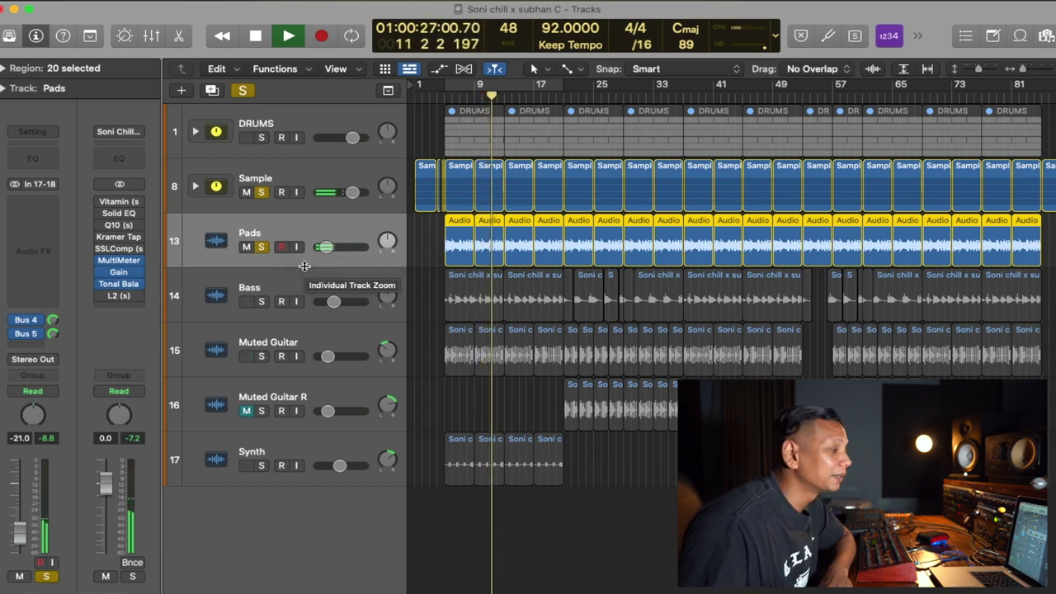
{"action": "left_click", "coordinate": [260, 192], "text": "alt"}
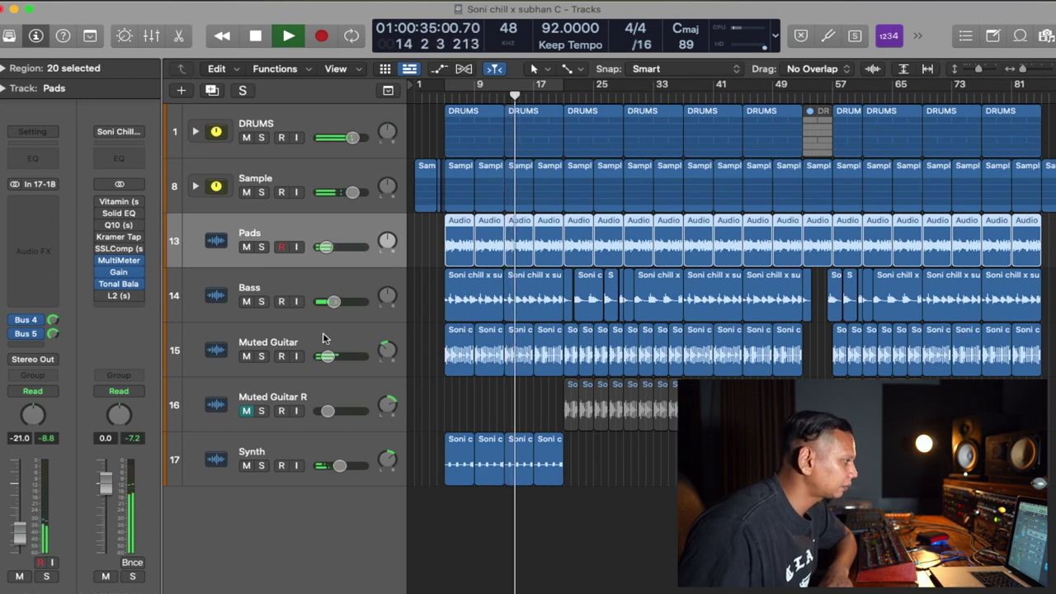
- Move the Synth track directly above the Muted Guitar track and stop playback
{"action": "left_click_drag", "start_coordinate": [289, 447], "coordinate": [312, 338]}
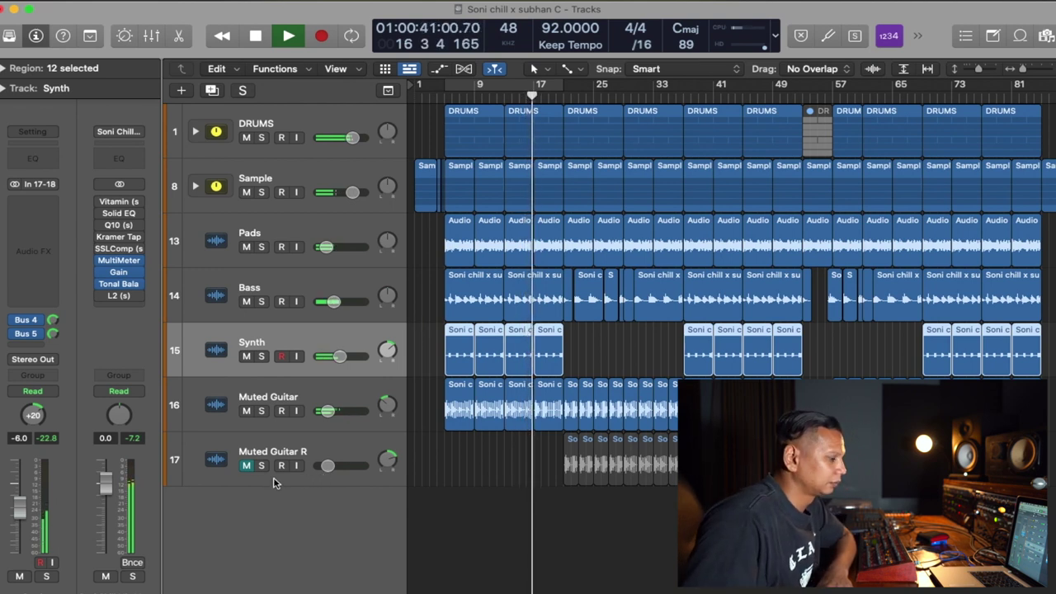
{"action": "key", "text": "space"}
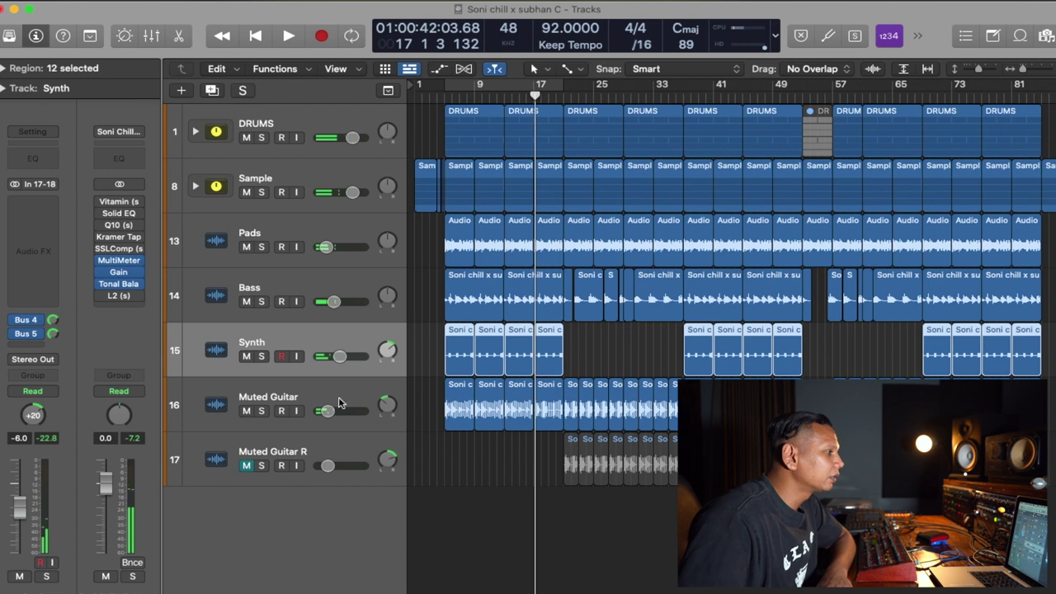
- Examine the arrangement from bar 17 to bar 21, where the Synth regions end and the Muted Guitar R regions begin
{"action": "left_click", "coordinate": [562, 98]}
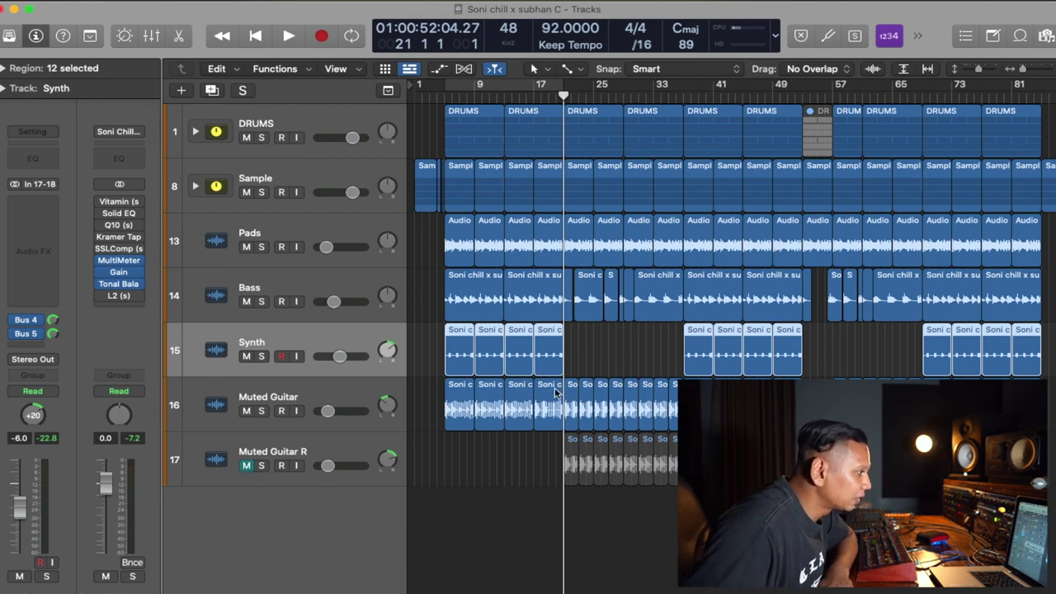
{"action": "key", "text": "comma"}
{"action": "key", "text": "comma"}
{"action": "key", "text": "comma"}
{"action": "key", "text": "comma"}
{"action": "key", "text": "comma"}
{"action": "key", "text": "period"}
{"action": "key", "text": "period"}
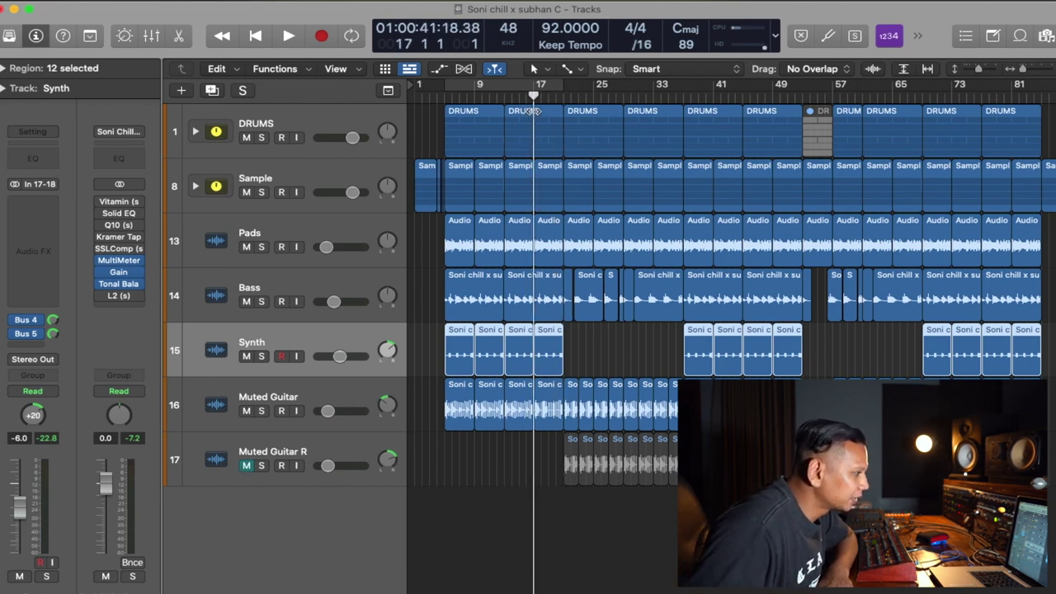
{"action": "key", "text": "period"}
{"action": "key", "text": "period"}
{"action": "key", "text": "period"}
{"action": "key", "text": "period"}
{"action": "key", "text": "period"}
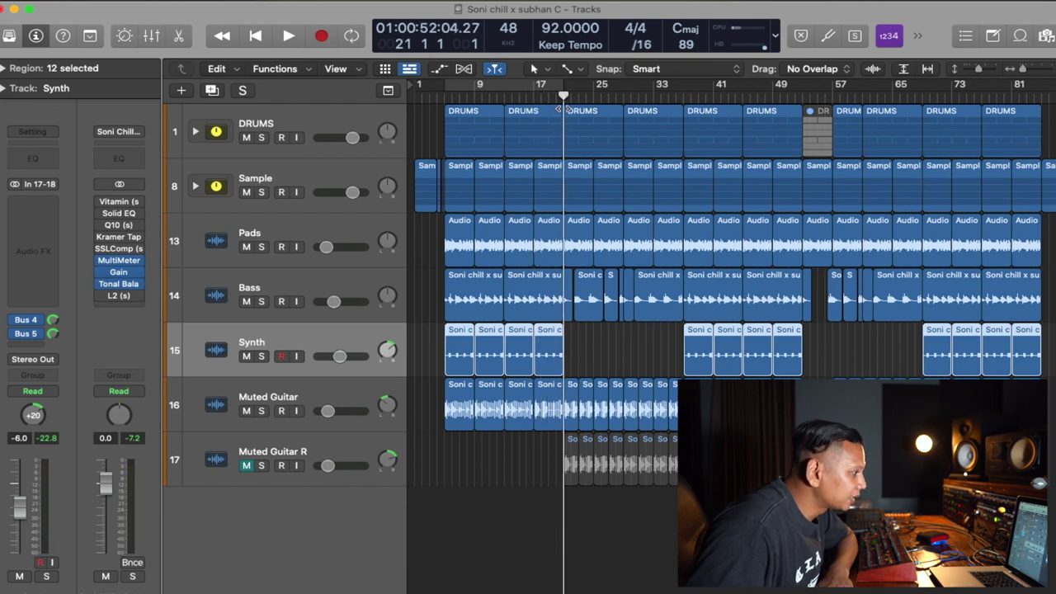
{"action": "key", "text": "comma"}
{"action": "key", "text": "comma"}
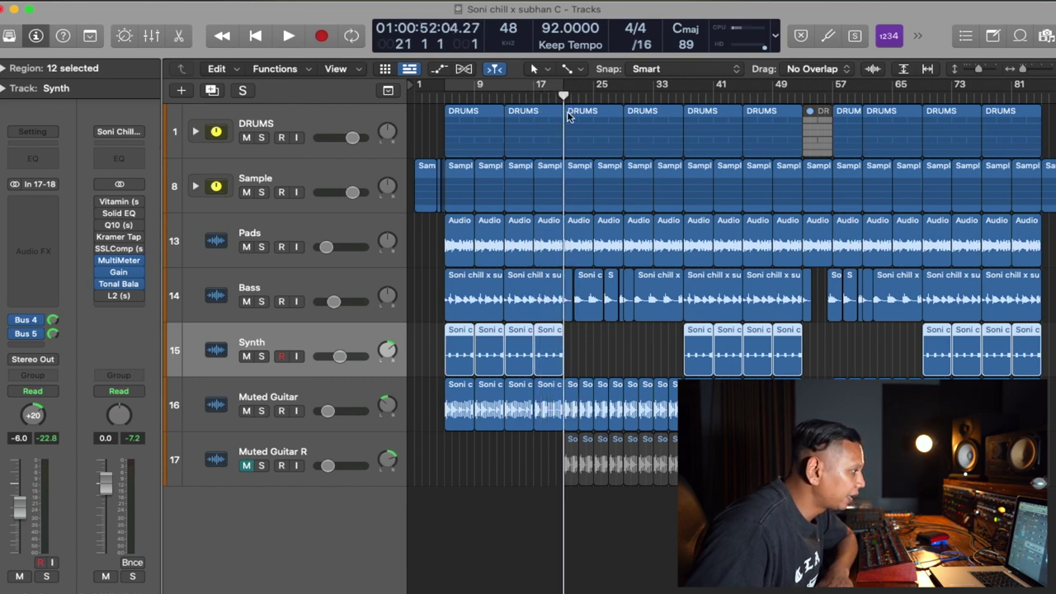
- Unmute the Muted Guitar R track and play the transition from bar 20 with both muted guitars
{"action": "left_click", "coordinate": [246, 466]}
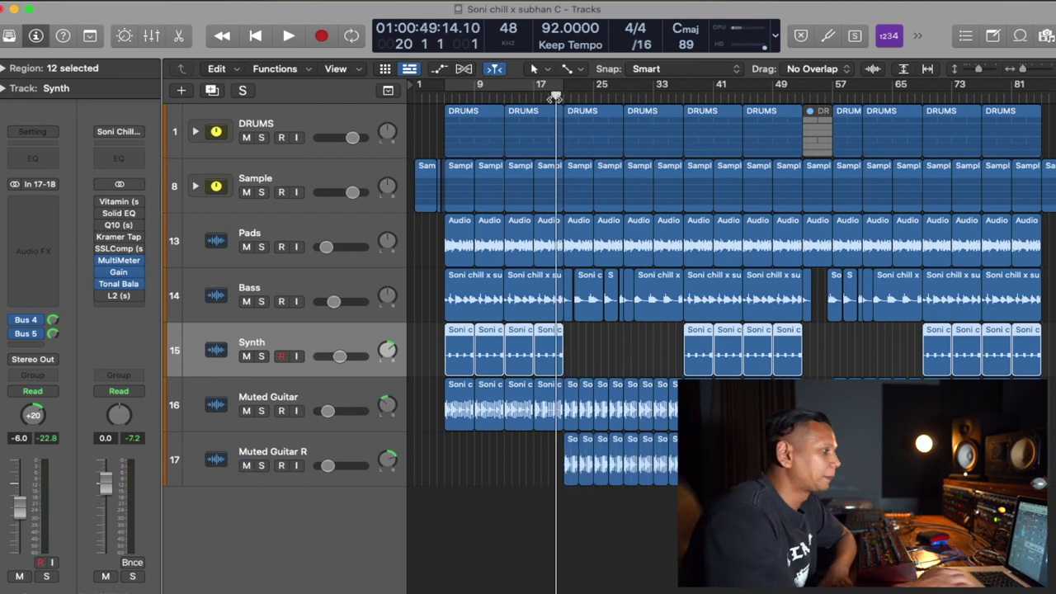
{"action": "key", "text": "space"}
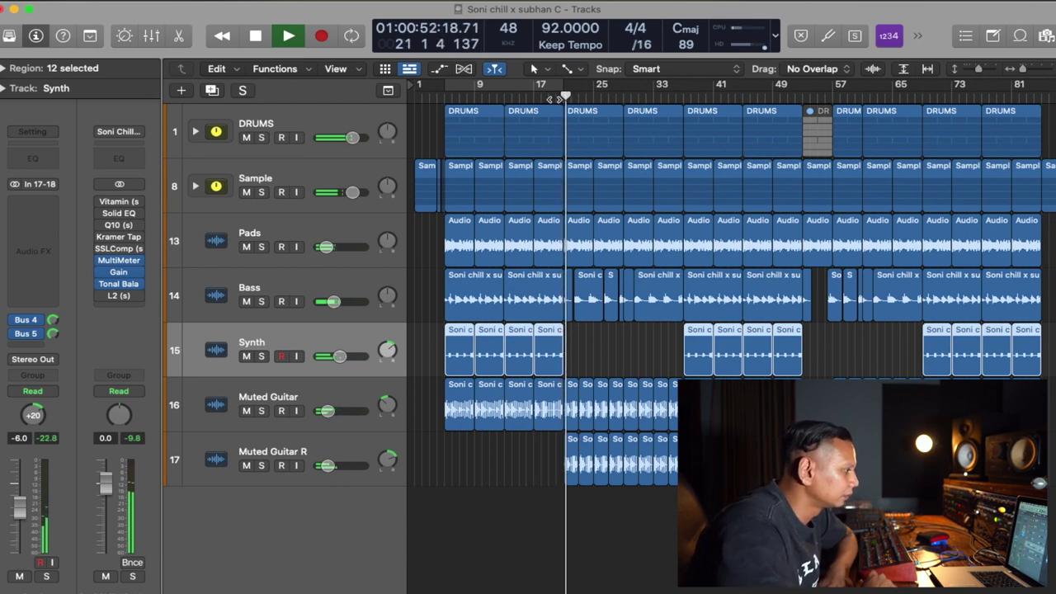
{"action": "left_click_drag", "start_coordinate": [385, 413], "coordinate": [385, 416]}
{"action": "mouse_move", "coordinate": [387, 462]}
{"action": "left_mouse_down"}
{"action": "mouse_move", "coordinate": [387, 475]}
{"action": "mouse_move", "coordinate": [388, 462]}
{"action": "left_mouse_up"}
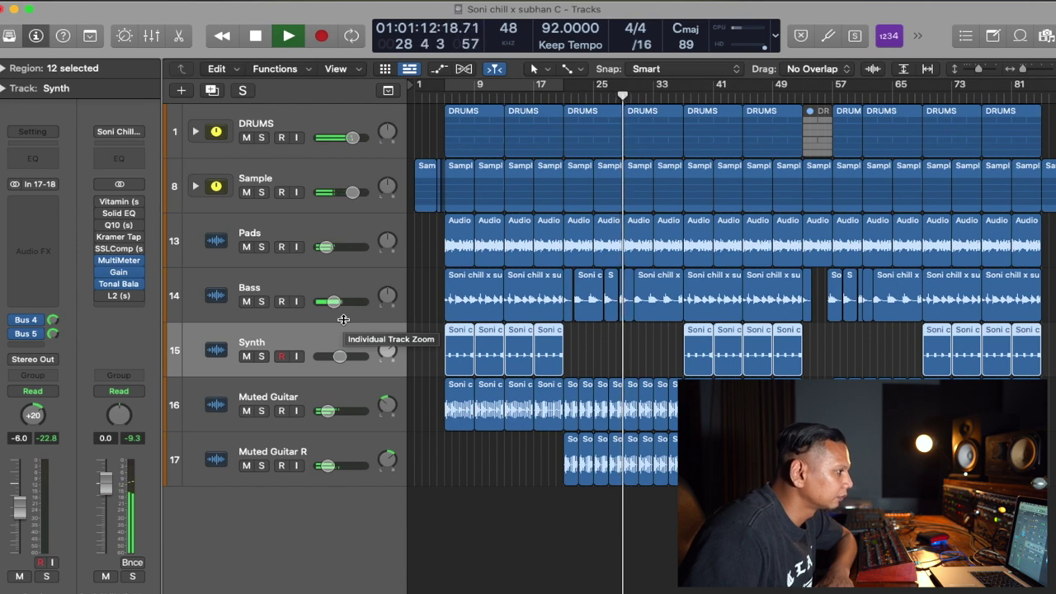
{"action": "key", "text": "space"}
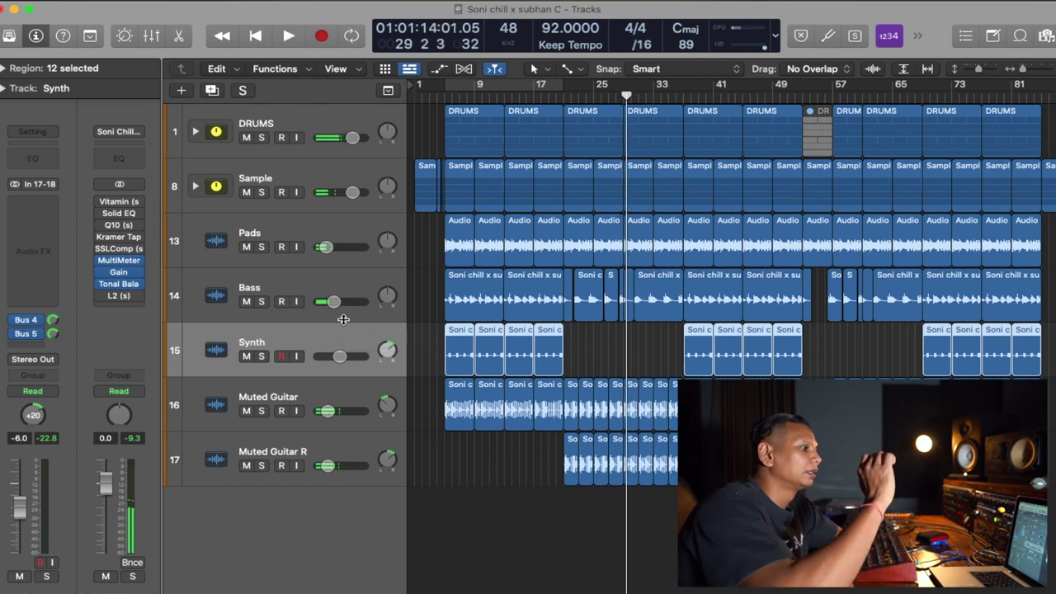